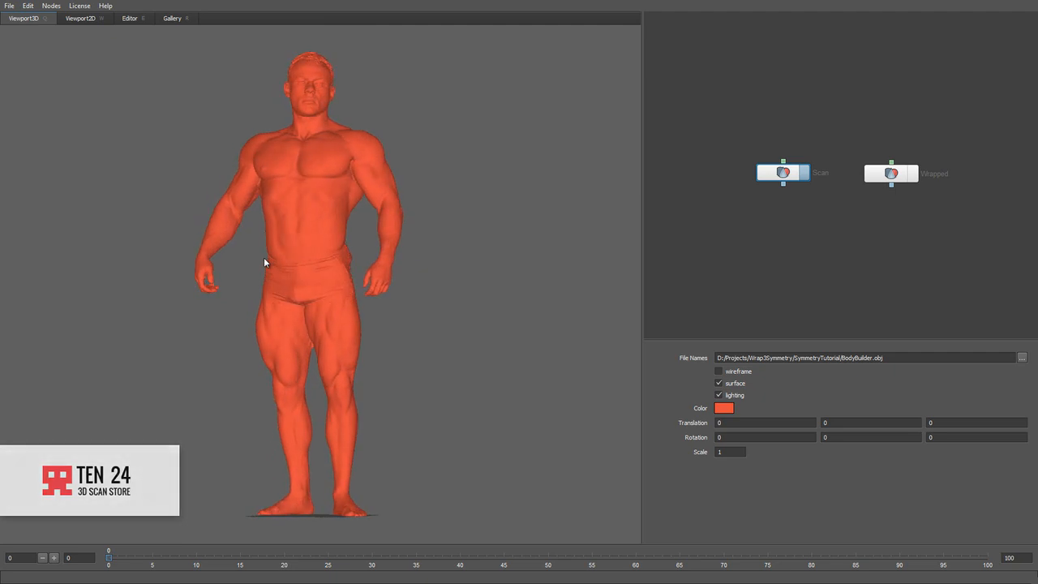
# - Show the Wrapped model together with the scan and set the scan's X translation to -100
pyautogui.click(914, 174)
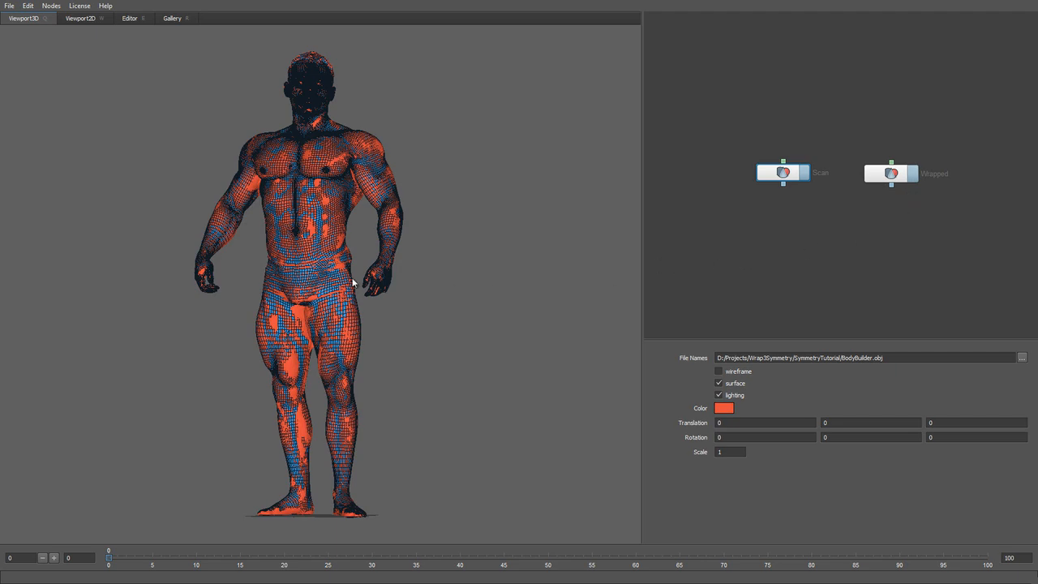
pyautogui.moveTo(360, 278); pyautogui.dragTo(327, 278)
pyautogui.moveTo(324, 281); pyautogui.dragTo(462, 281, button='middle')
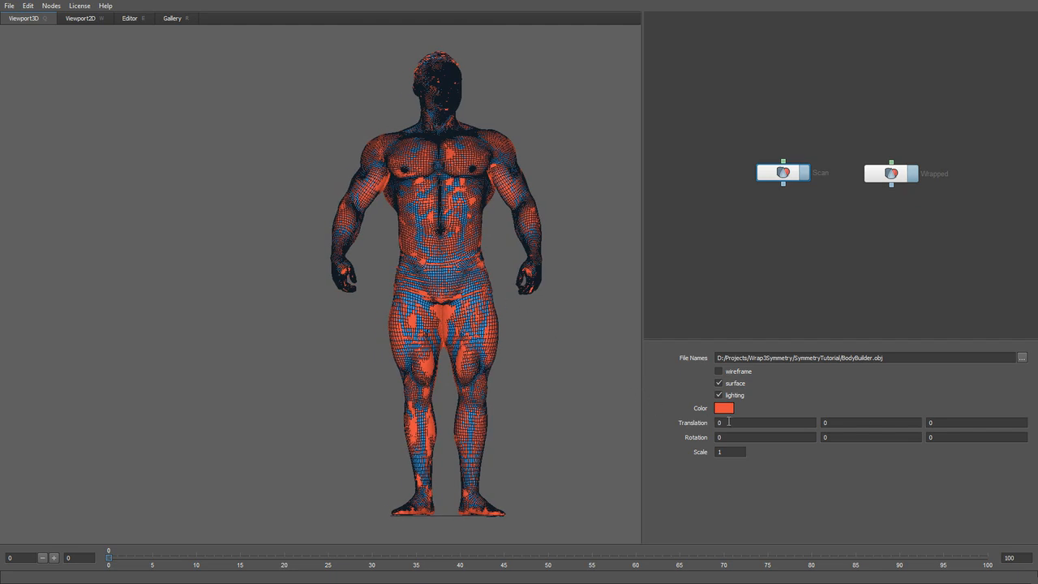
pyautogui.moveTo(727, 424); pyautogui.dragTo(690, 423)
pyautogui.write('-100')
pyautogui.press('Return')
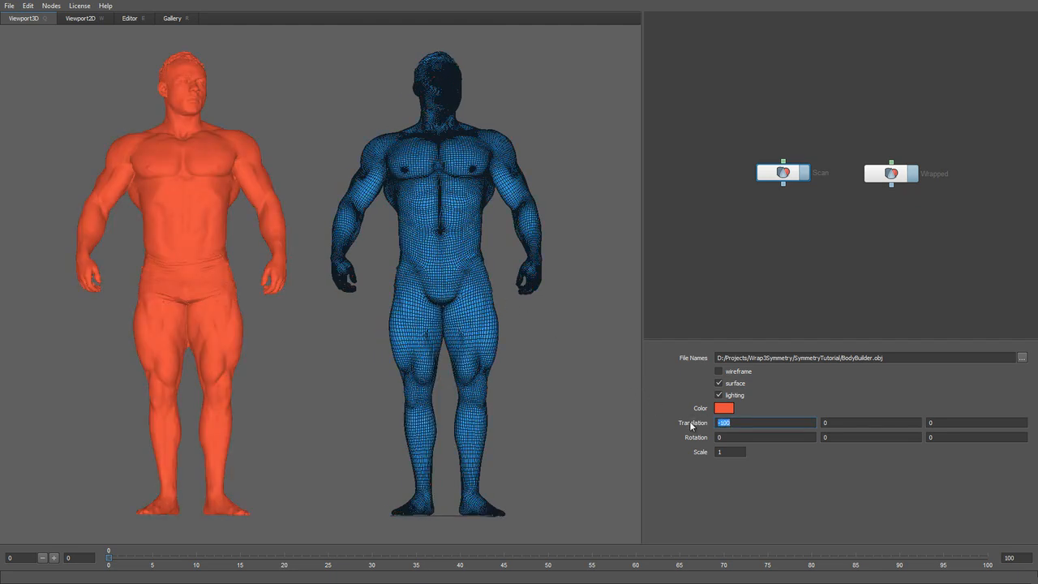
# - Turn off the wireframe display of the Wrapped model
pyautogui.click(889, 180)
pyautogui.click(739, 374)
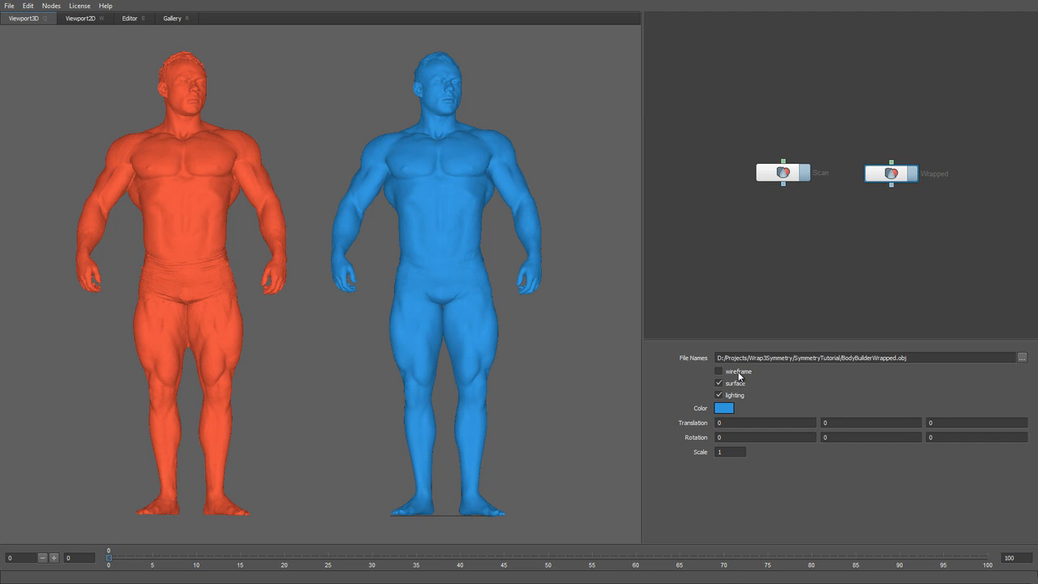
pyautogui.click(889, 228)
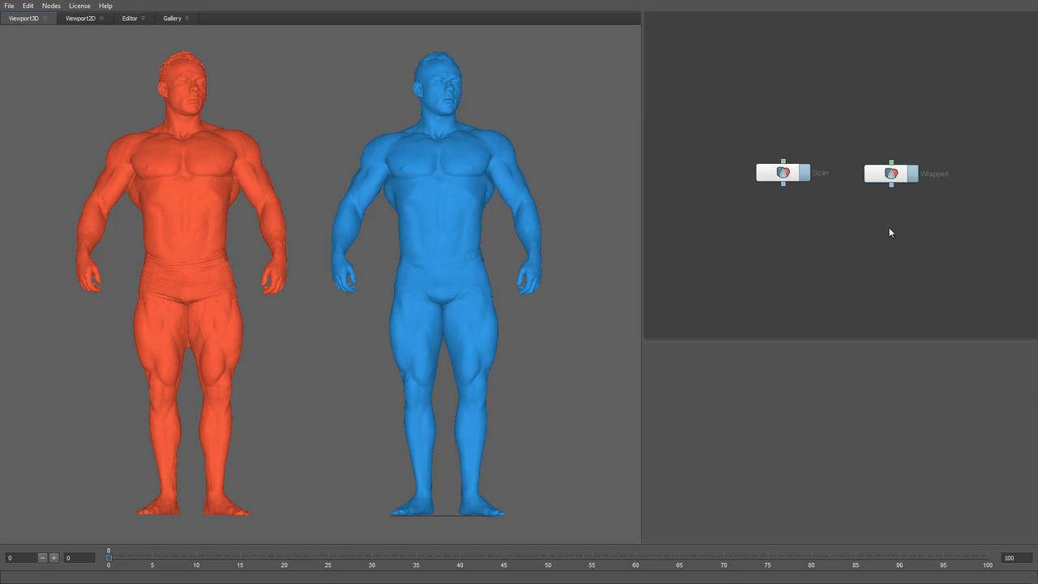
# - Add a FixSymmetry geometry node directly below Wrapped and feed it with the Wrapped node's output
pyautogui.press('Tab')
pyautogui.moveTo(906, 252)
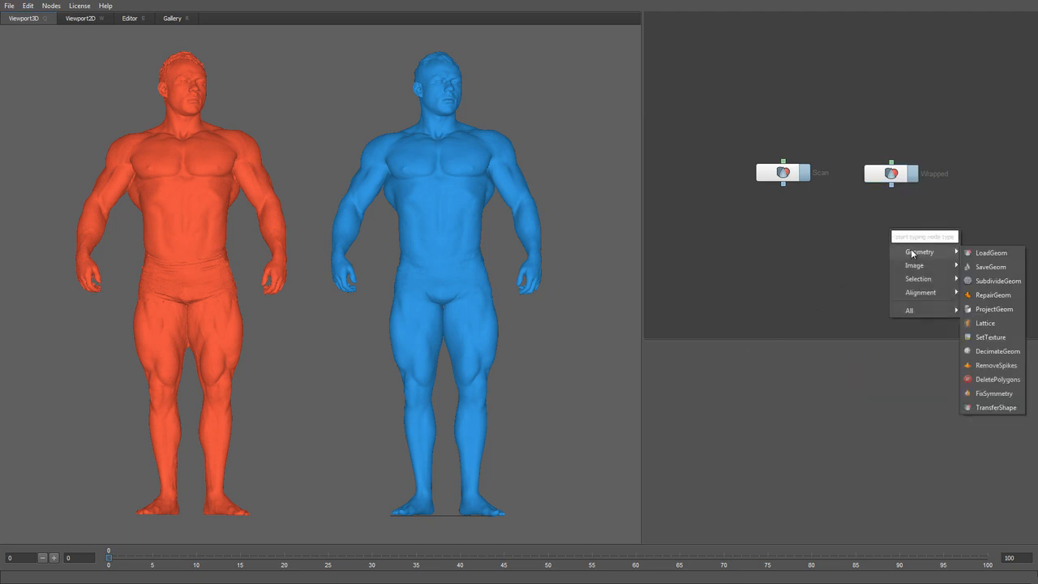
pyautogui.click(989, 393)
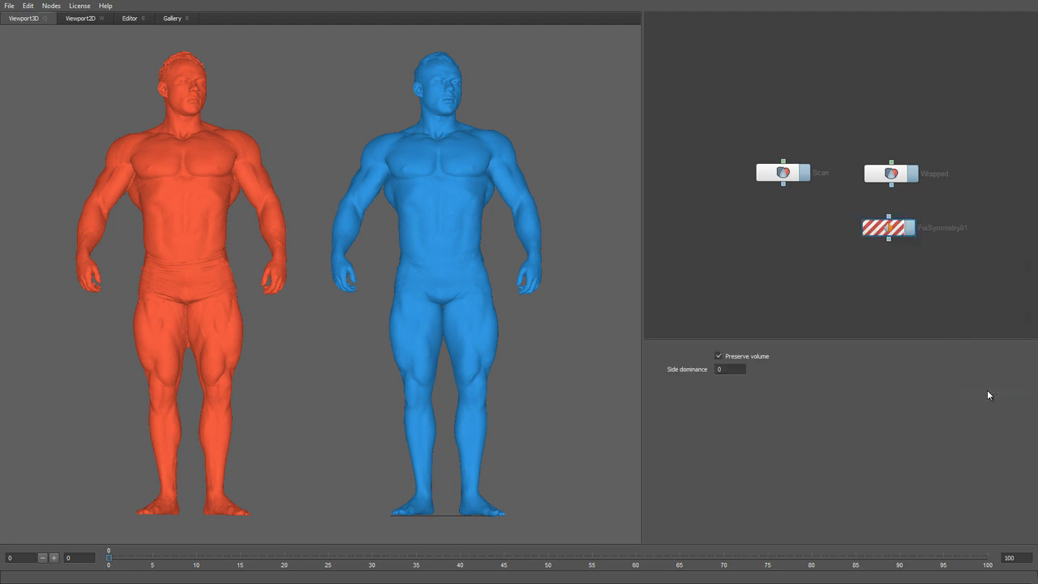
pyautogui.moveTo(895, 230); pyautogui.dragTo(899, 228)
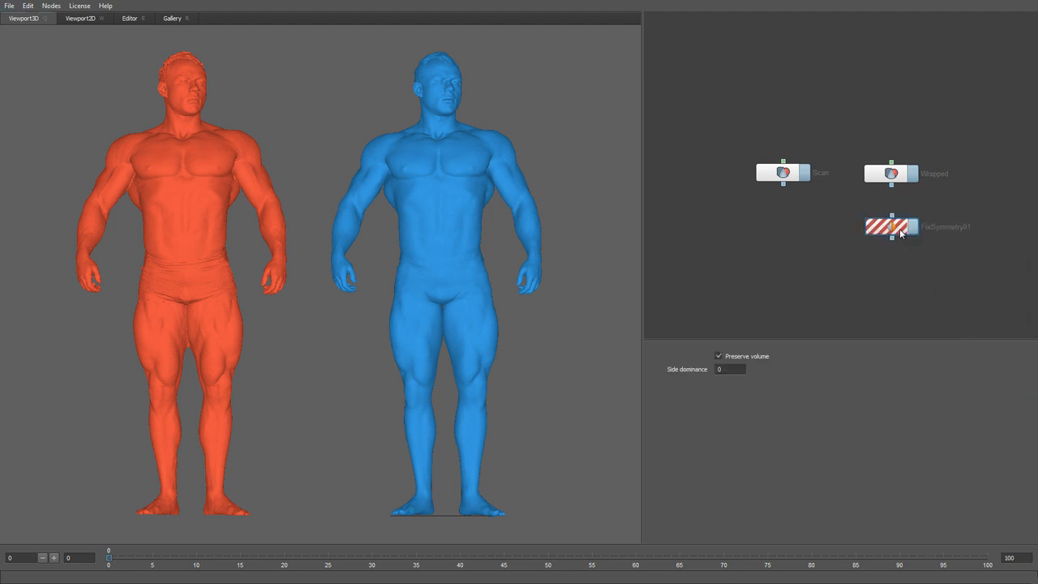
pyautogui.moveTo(894, 185); pyautogui.dragTo(893, 215)
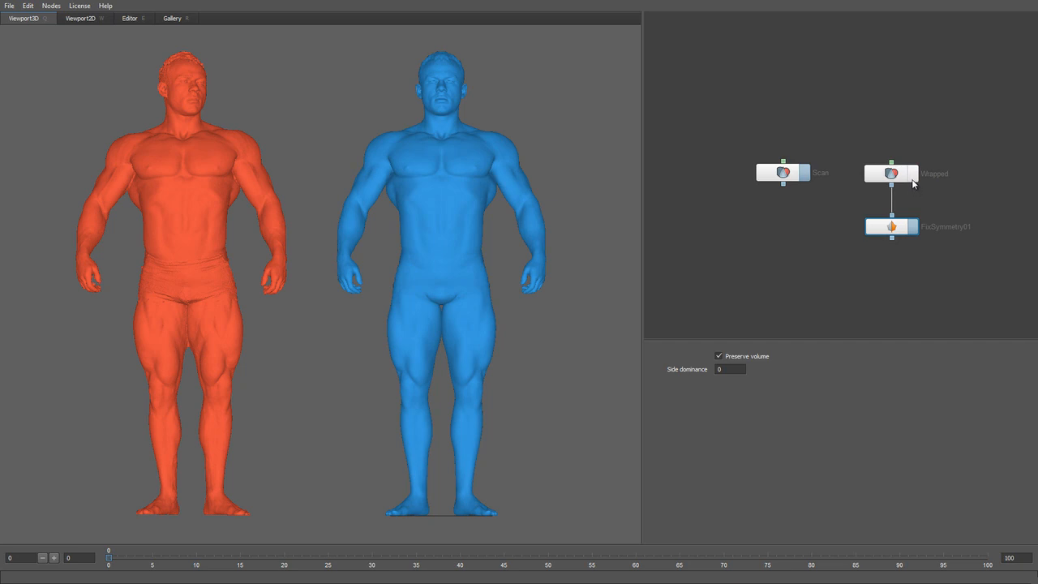
# - Compare the original Wrapped bodybuilder with the FixSymmetry01 result by displaying one at a time
pyautogui.click(914, 174)
pyautogui.click(915, 227)
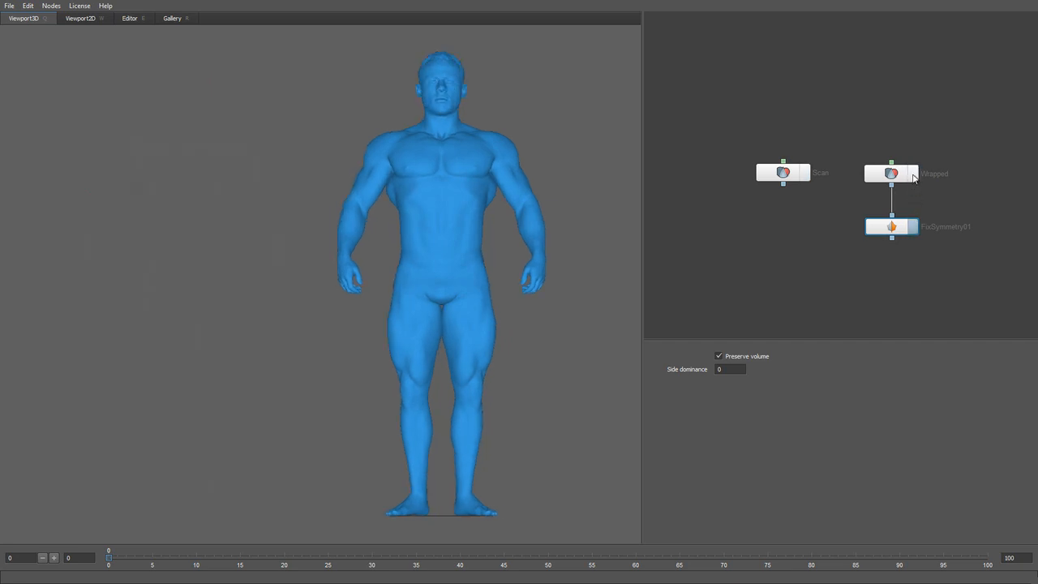
pyautogui.click(914, 173)
pyautogui.click(912, 227)
pyautogui.click(913, 177)
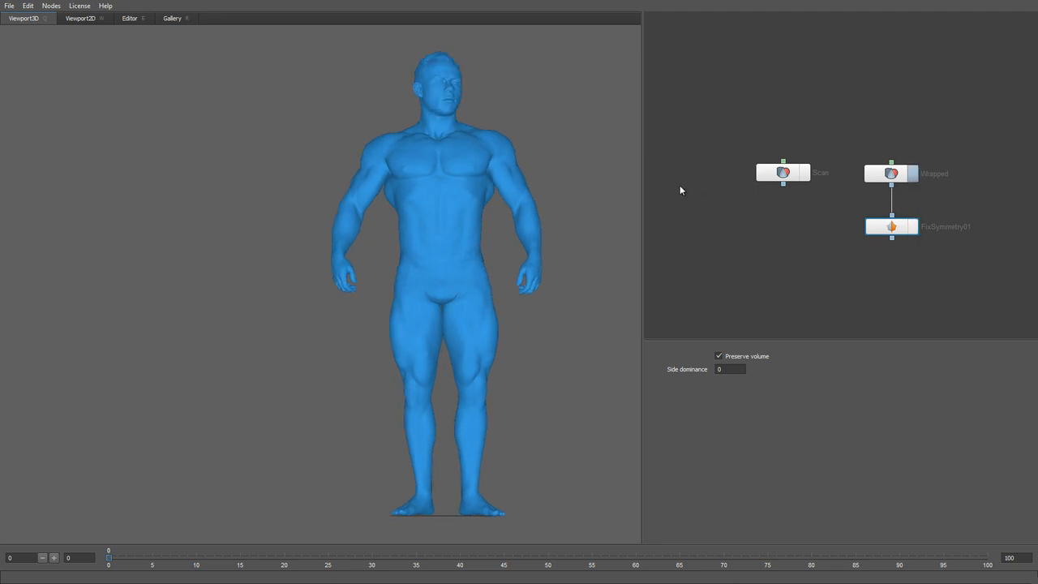
# - Turn on the wireframe display of the Wrapped bodybuilder model
pyautogui.keyDown('alt'); pyautogui.moveTo(440, 217); pyautogui.dragTo(323, 315, button='middle'); pyautogui.keyUp('alt')
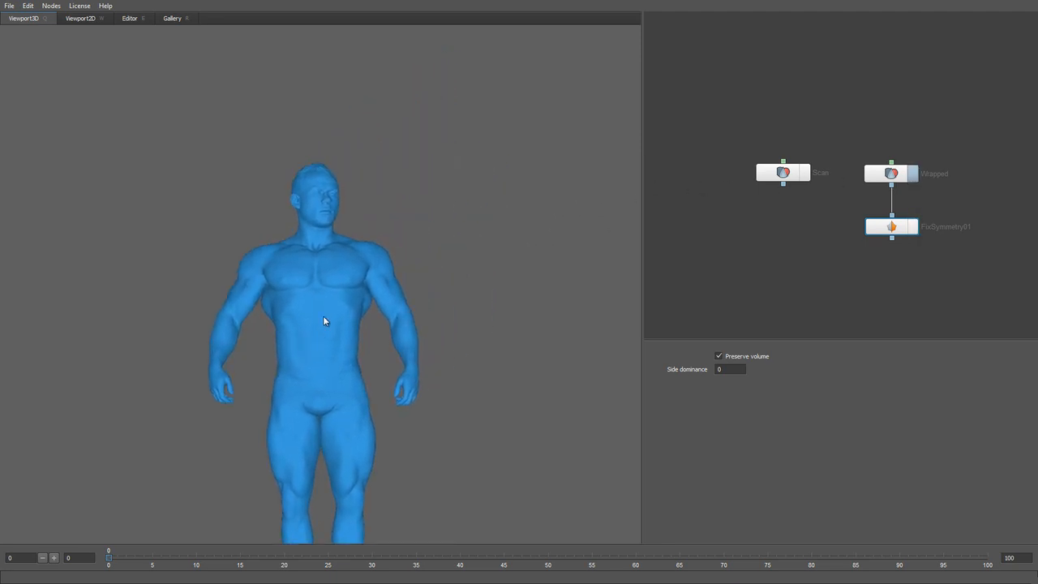
pyautogui.keyDown('alt'); pyautogui.moveTo(323, 316); pyautogui.dragTo(422, 373, button='right'); pyautogui.keyUp('alt')
pyautogui.keyDown('alt'); pyautogui.moveTo(422, 372); pyautogui.dragTo(433, 463, button='middle'); pyautogui.keyUp('alt')
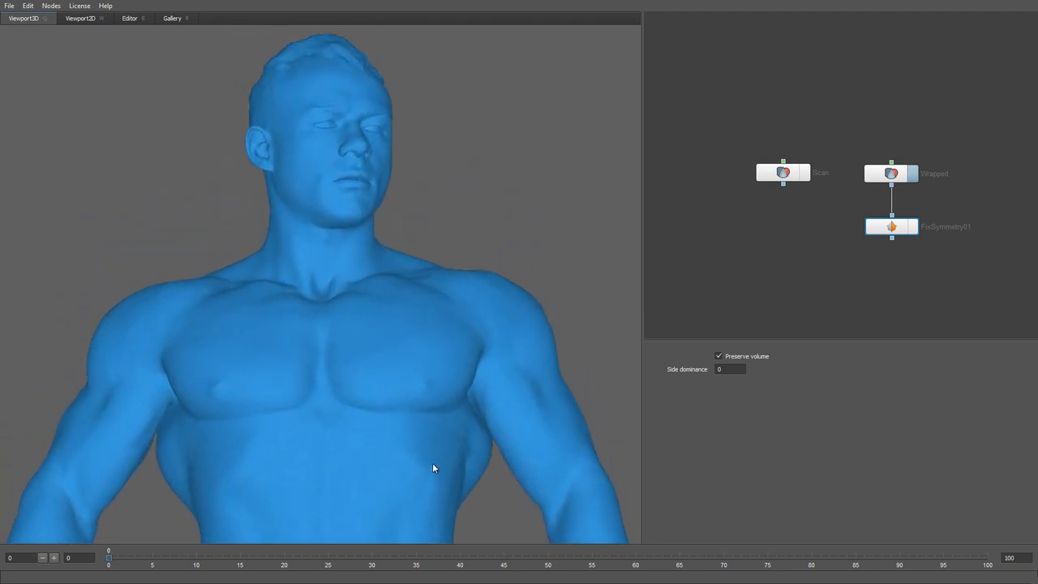
pyautogui.click(879, 180)
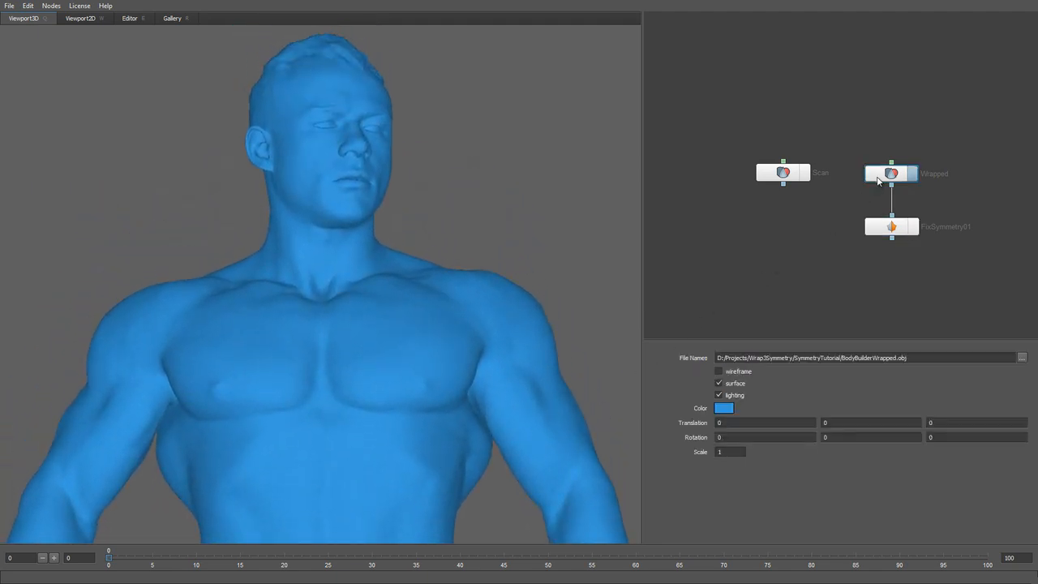
pyautogui.click(737, 371)
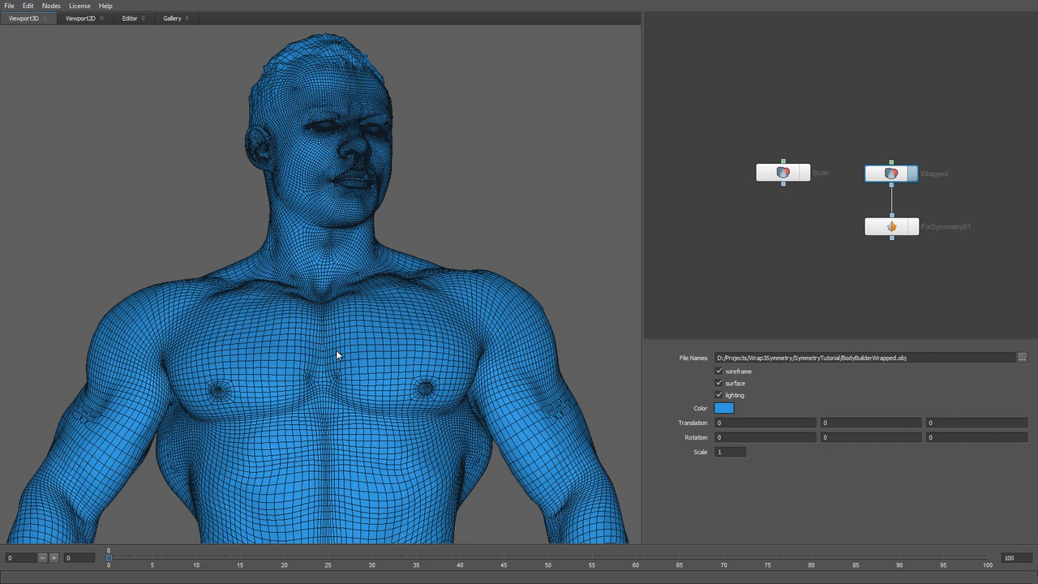
# - Compare the head and chest topology of the Wrapped mesh with the FixSymmetry01 result by alternating their display
pyautogui.click(912, 230)
pyautogui.click(913, 175)
pyautogui.click(913, 228)
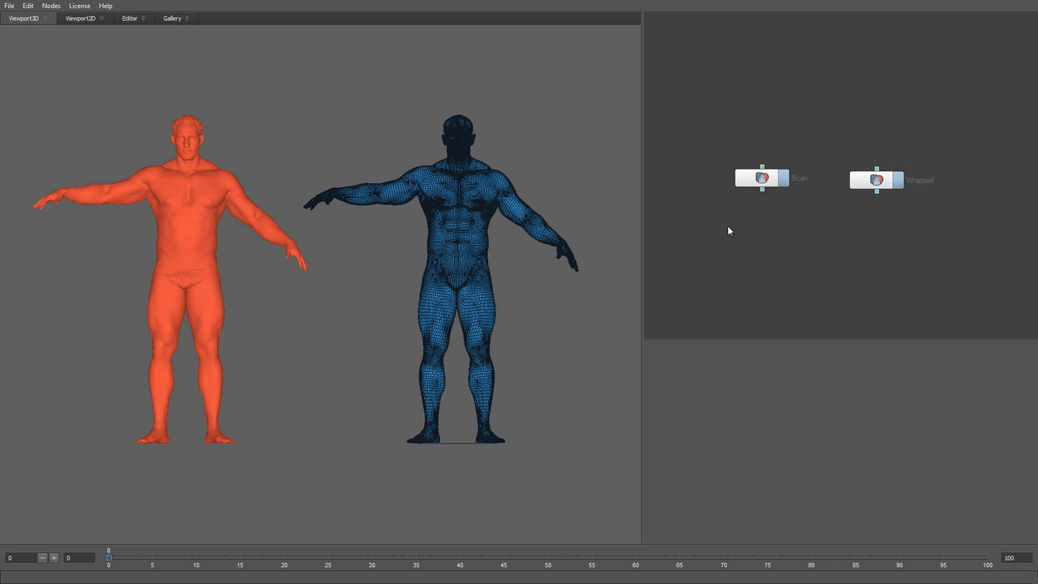
# - Add a FixSymmetry node below the Wrapped node and turn off the Wrapped model's wireframe display
pyautogui.press('Tab')
pyautogui.write('sym')
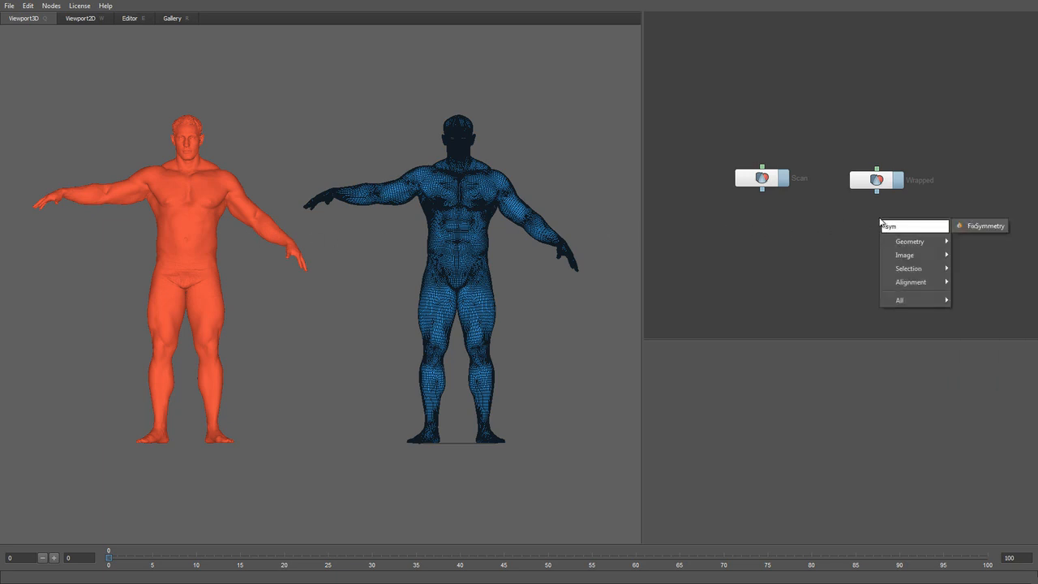
pyautogui.write('m')
pyautogui.press('Return')
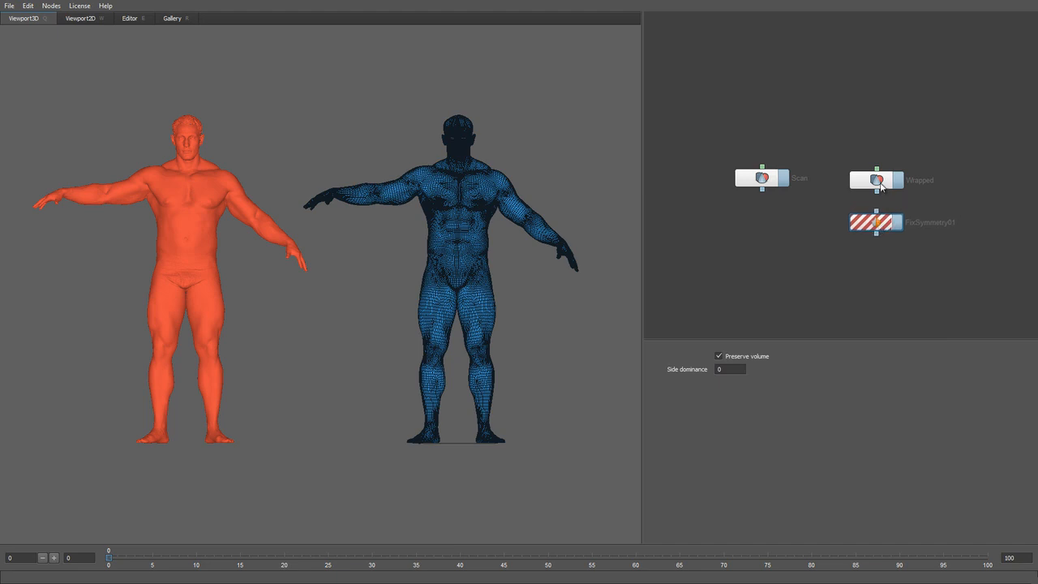
pyautogui.click(881, 185)
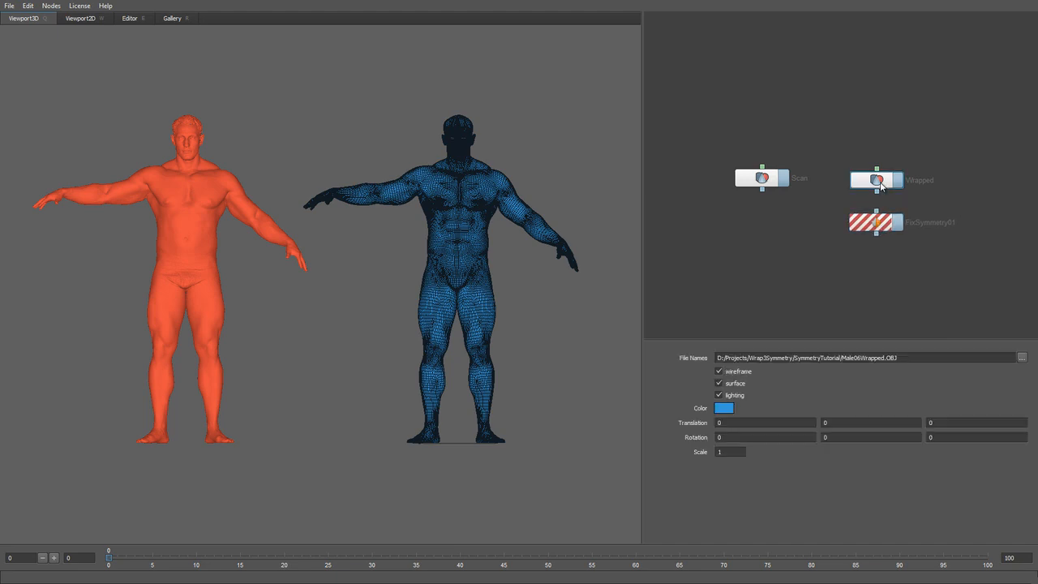
pyautogui.click(738, 373)
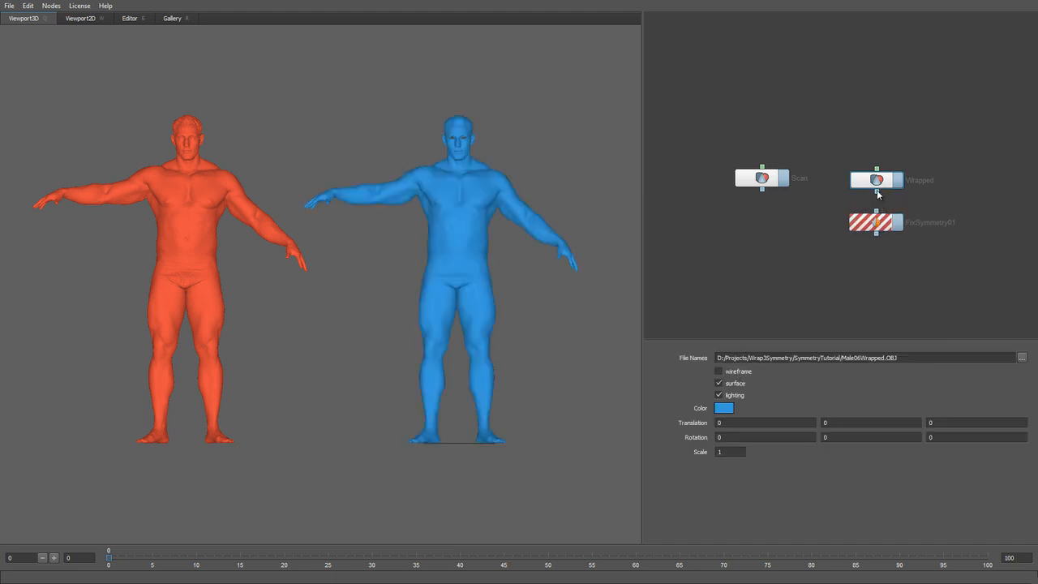
# - Connect the Wrapped output to the FixSymmetry01 input and hide the original Wrapped mesh
pyautogui.moveTo(877, 191); pyautogui.dragTo(877, 211)
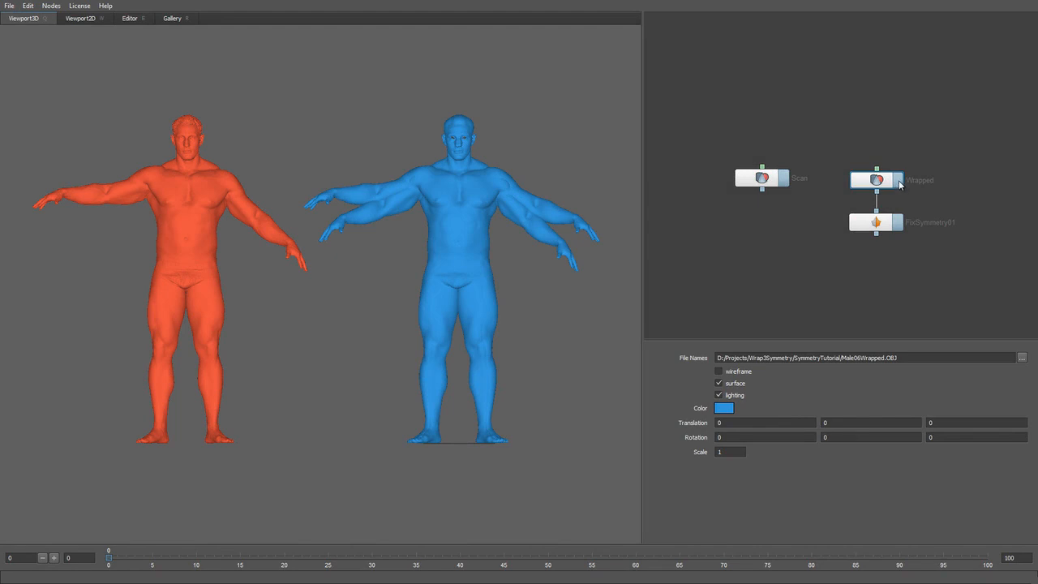
pyautogui.click(898, 180)
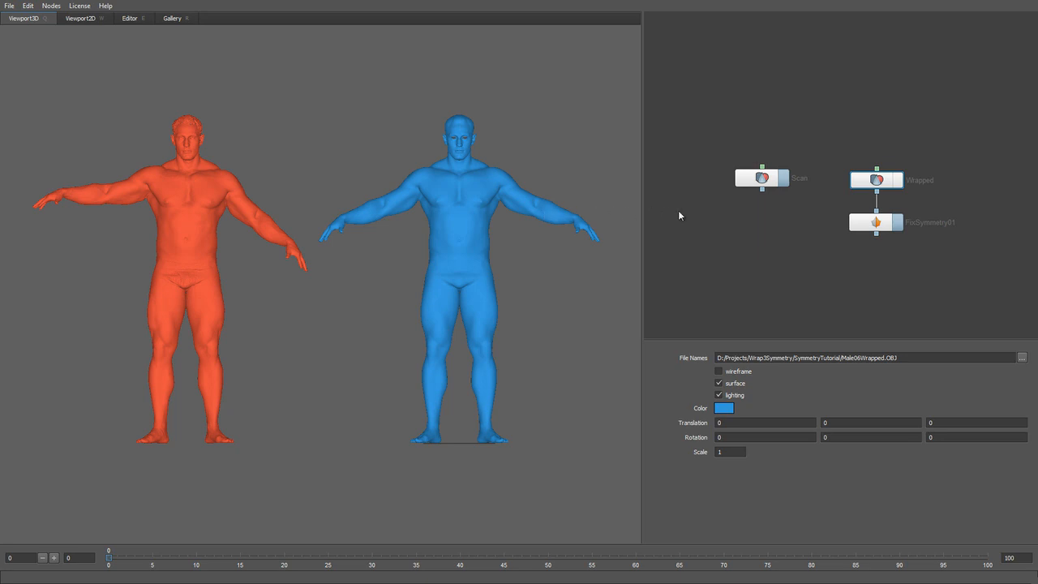
# - Try a side dominance of 1 on FixSymmetry01, and set it to -1 instead
pyautogui.click(865, 222)
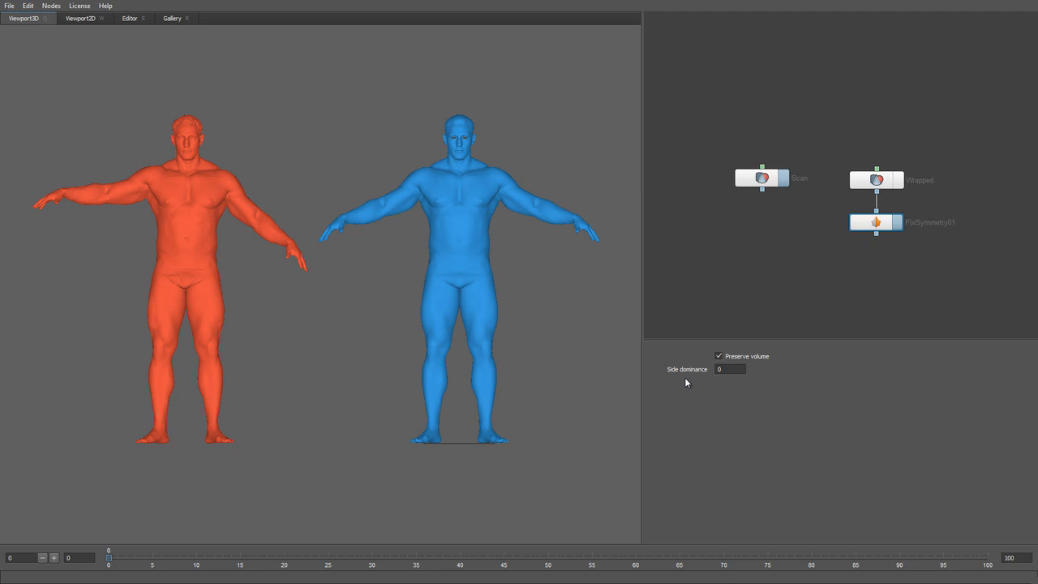
pyautogui.click(720, 369)
pyautogui.write('1')
pyautogui.press('Return')
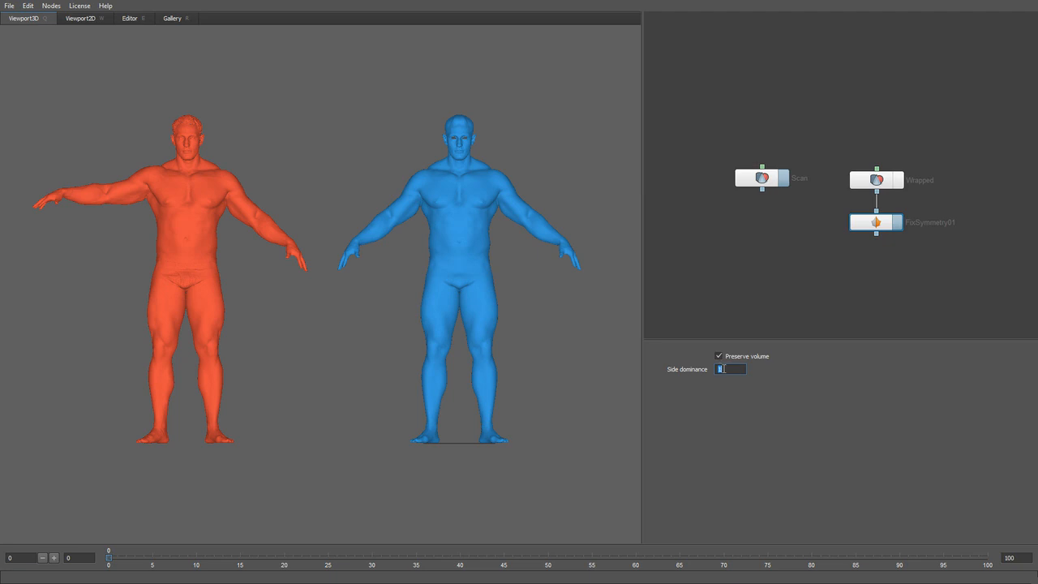
pyautogui.write('-1')
pyautogui.press('Return')
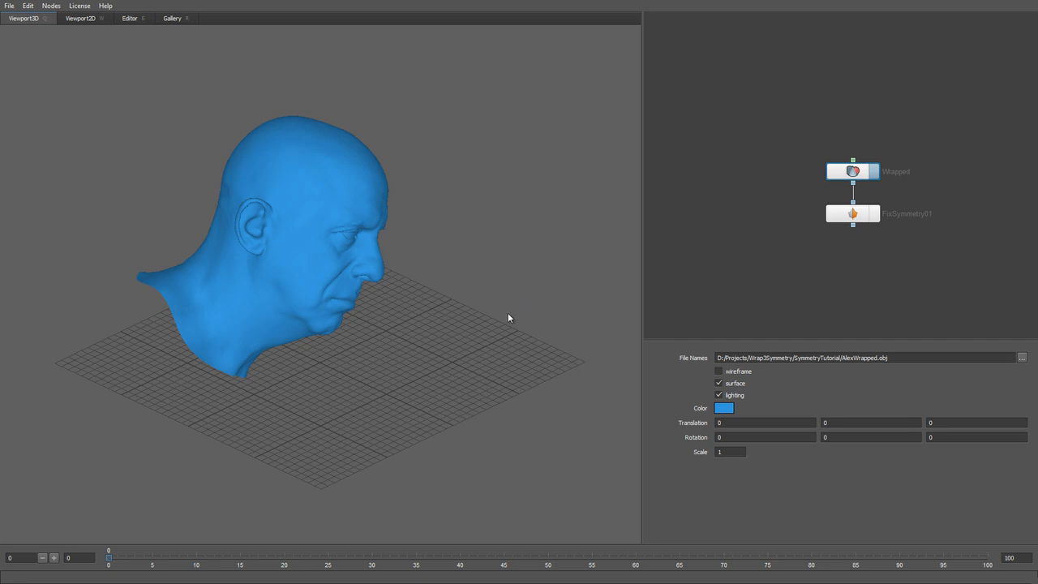
# - Examine the tilted Wrapped head and compare it with the FixSymmetry01 result by alternating their display
pyautogui.moveTo(440, 360); pyautogui.dragTo(311, 300)
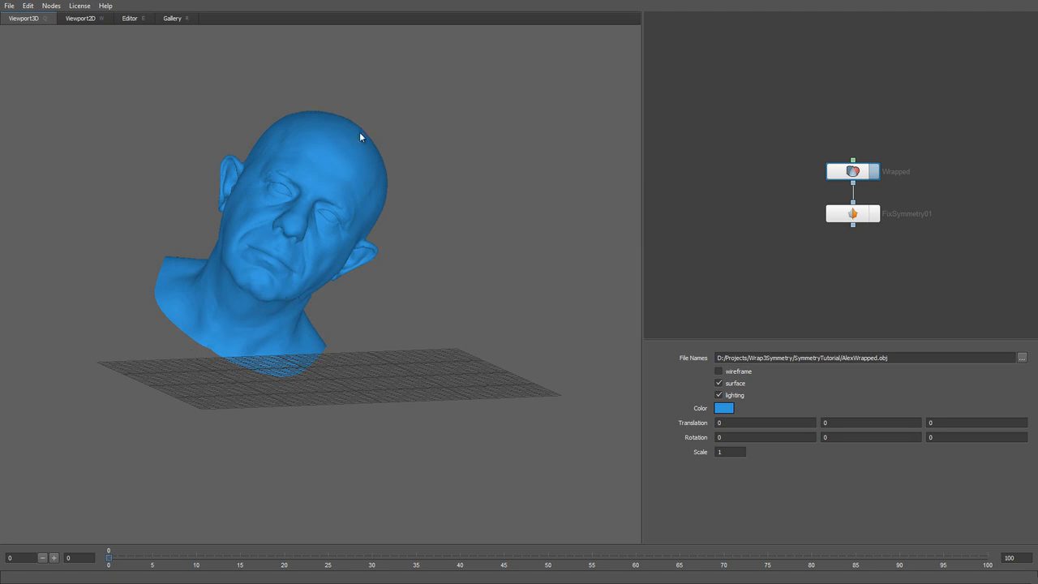
pyautogui.moveTo(278, 270); pyautogui.dragTo(321, 301)
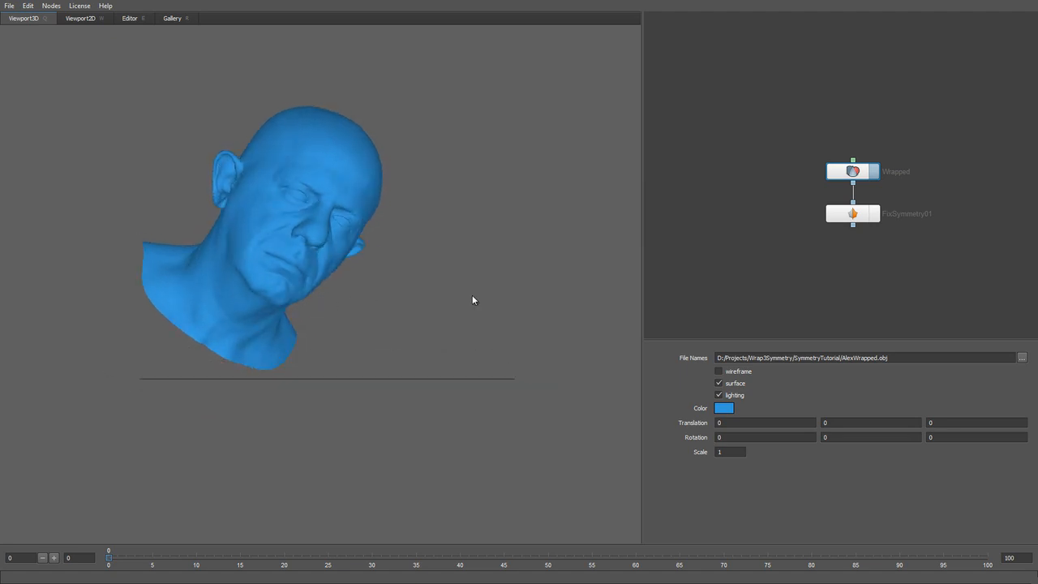
pyautogui.click(875, 214)
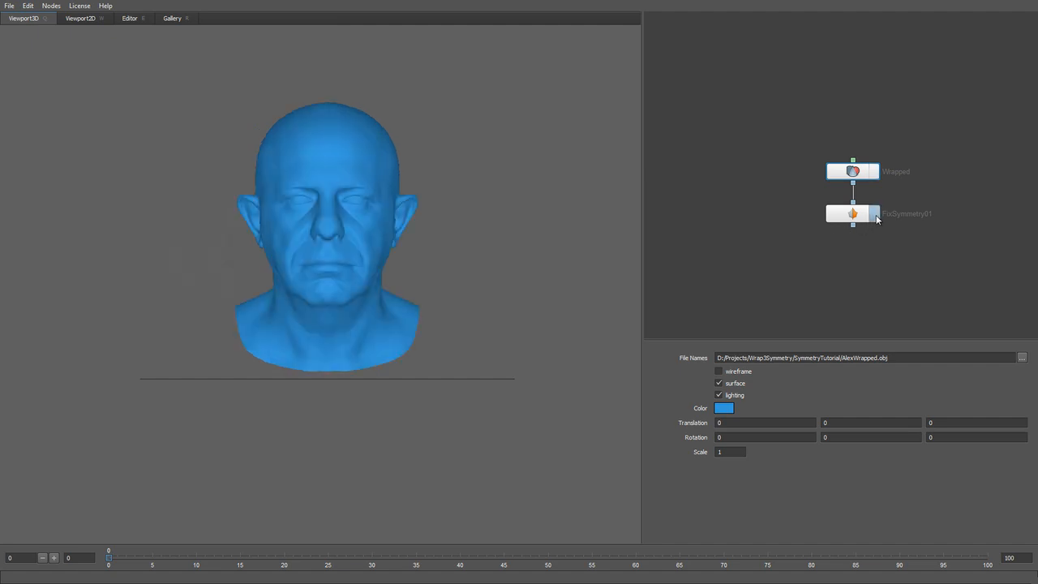
pyautogui.click(875, 172)
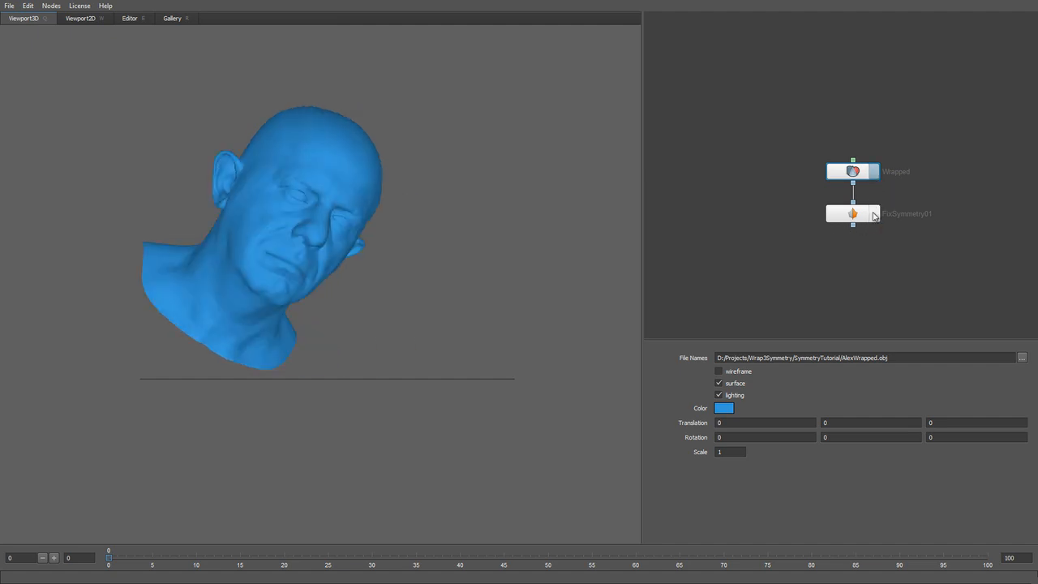
pyautogui.click(875, 213)
pyautogui.click(875, 172)
pyautogui.click(875, 214)
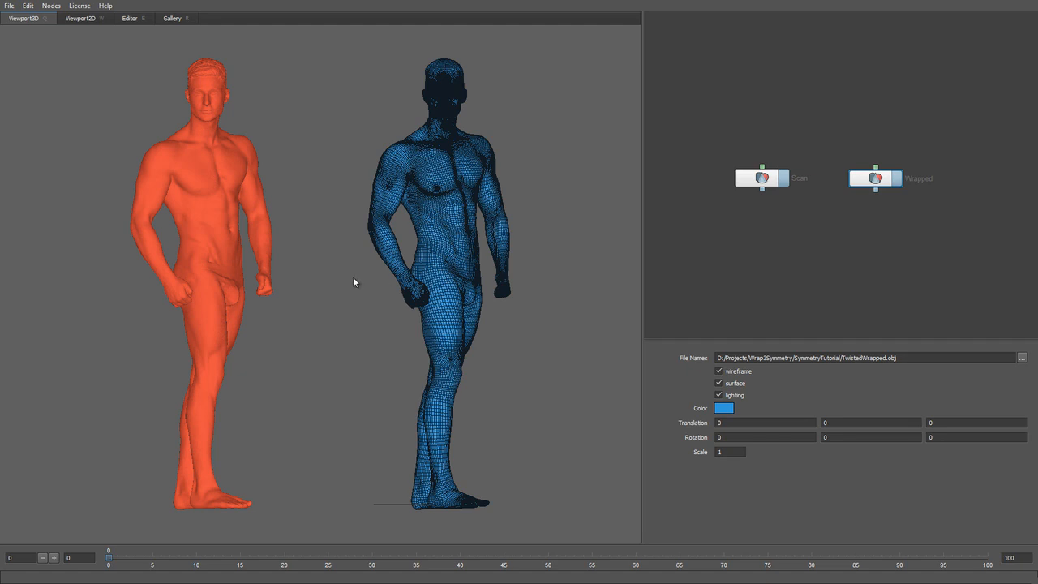
# - Turn off the wireframe display of the twisted Wrapped body
pyautogui.moveTo(354, 281); pyautogui.dragTo(458, 270)
pyautogui.click(719, 371)
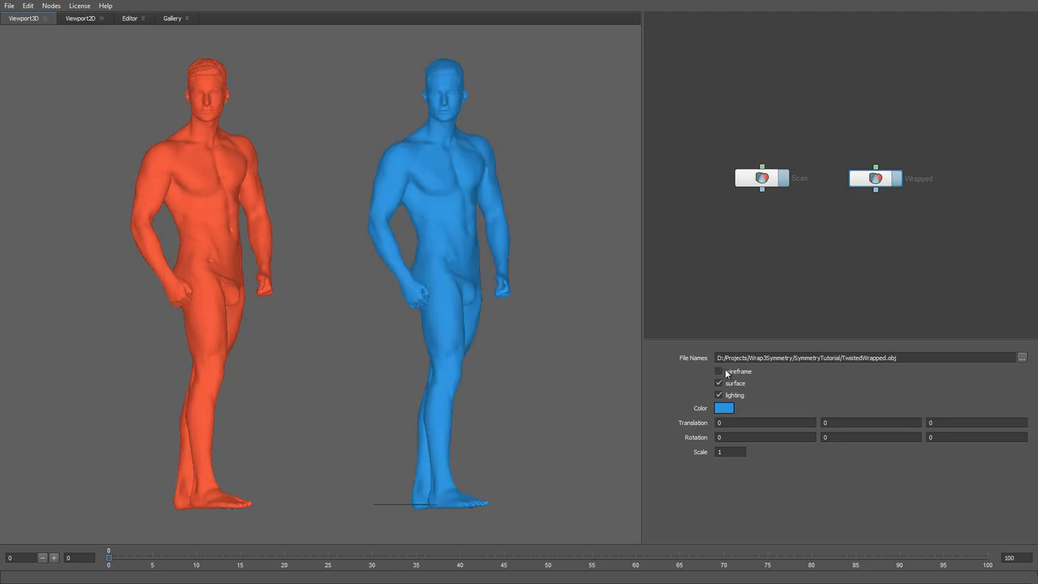
# - Add a FixSymmetry node fed by the Wrapped node and hide the original Wrapped body
pyautogui.rightClick(876, 220)
pyautogui.write('fix')
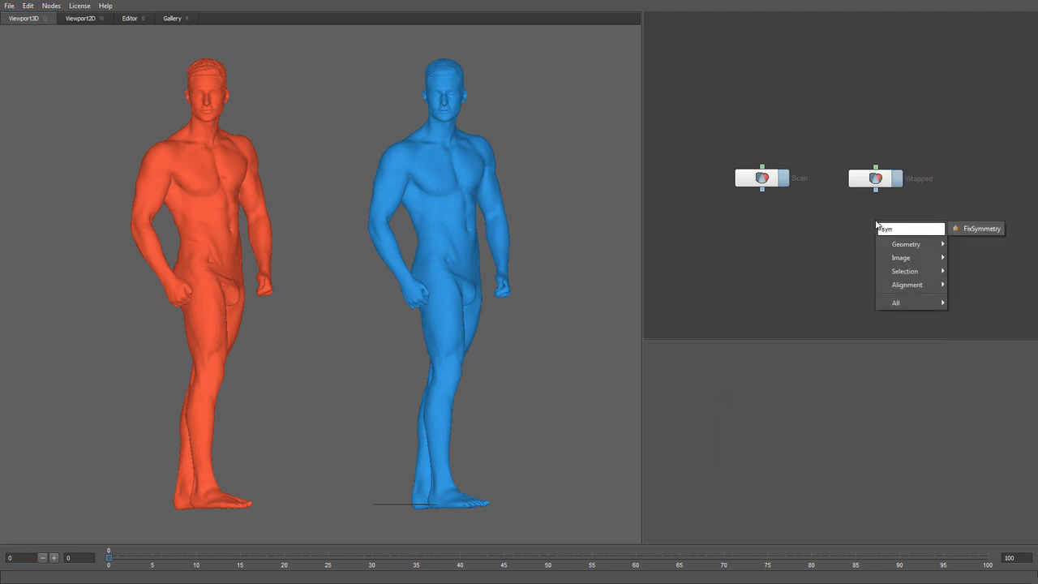
pyautogui.press('Return')
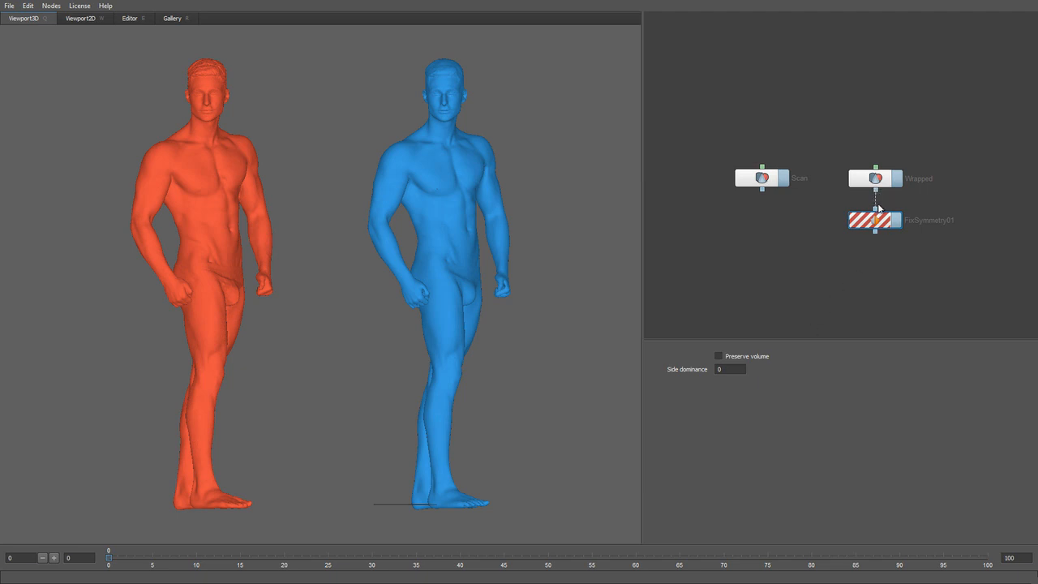
pyautogui.moveTo(878, 209); pyautogui.dragTo(876, 210)
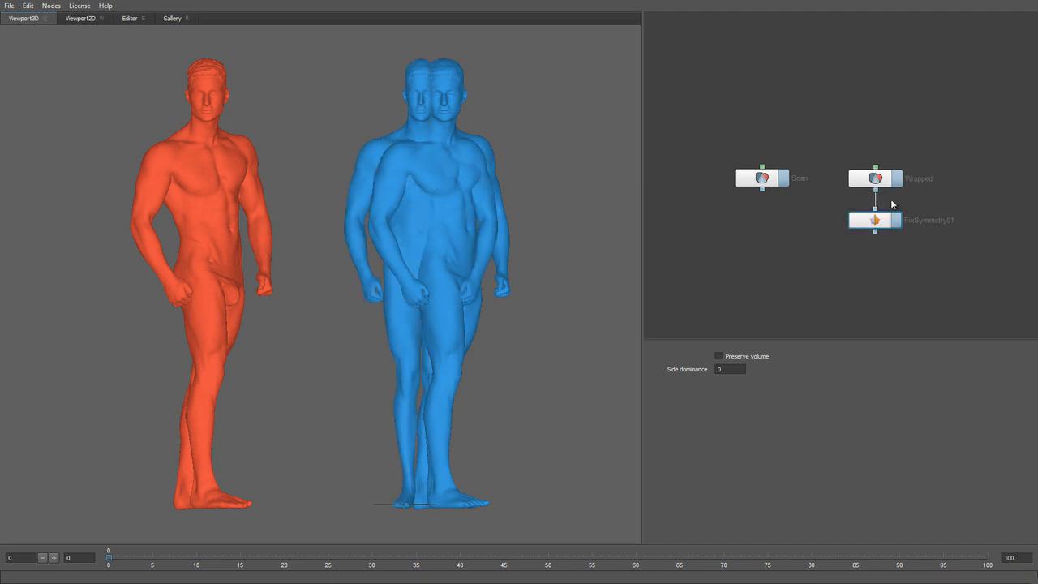
pyautogui.click(898, 186)
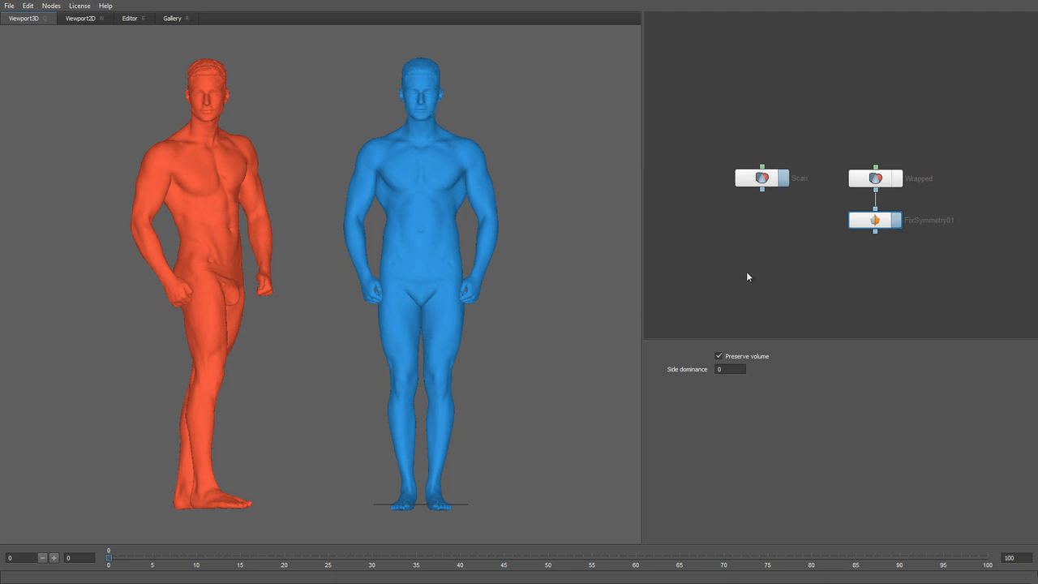
# - Compare the twisted Wrapped body with the FixSymmetry01 result one at a time, and display the scan beside the result again
pyautogui.click(899, 180)
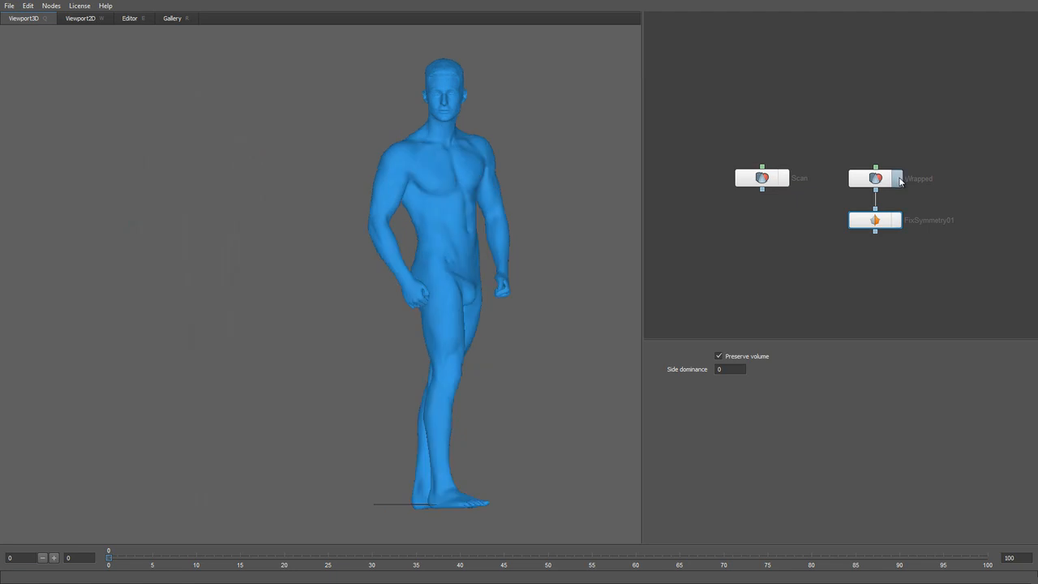
pyautogui.click(901, 221)
pyautogui.click(897, 180)
pyautogui.click(898, 220)
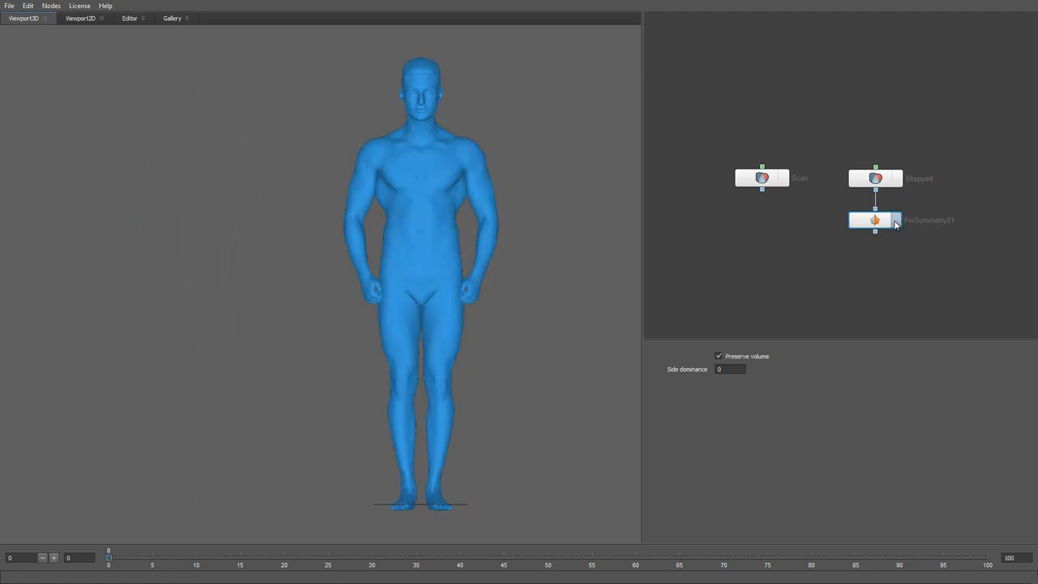
pyautogui.click(784, 179)
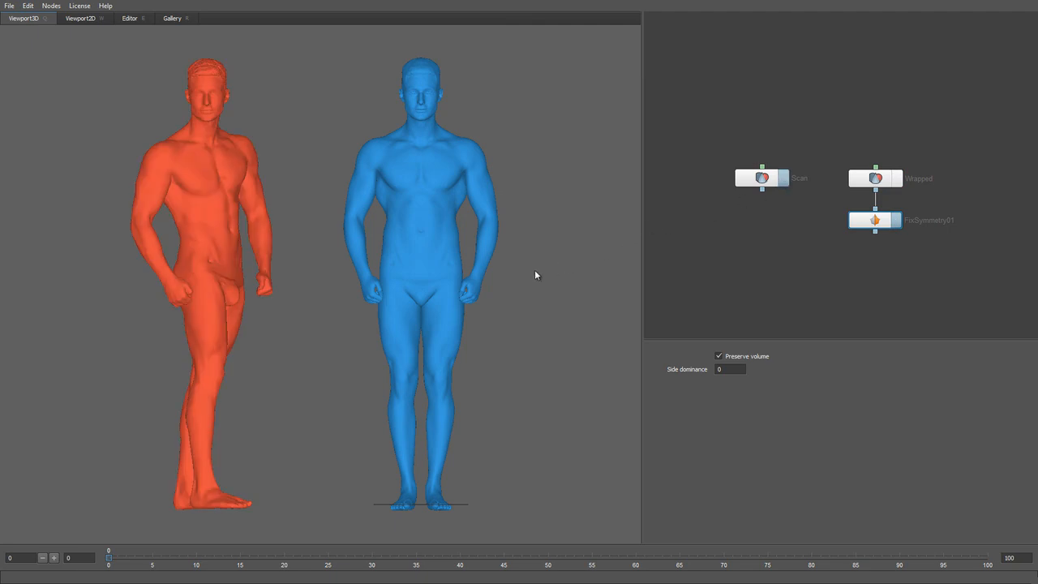
pyautogui.moveTo(523, 280); pyautogui.dragTo(545, 286)
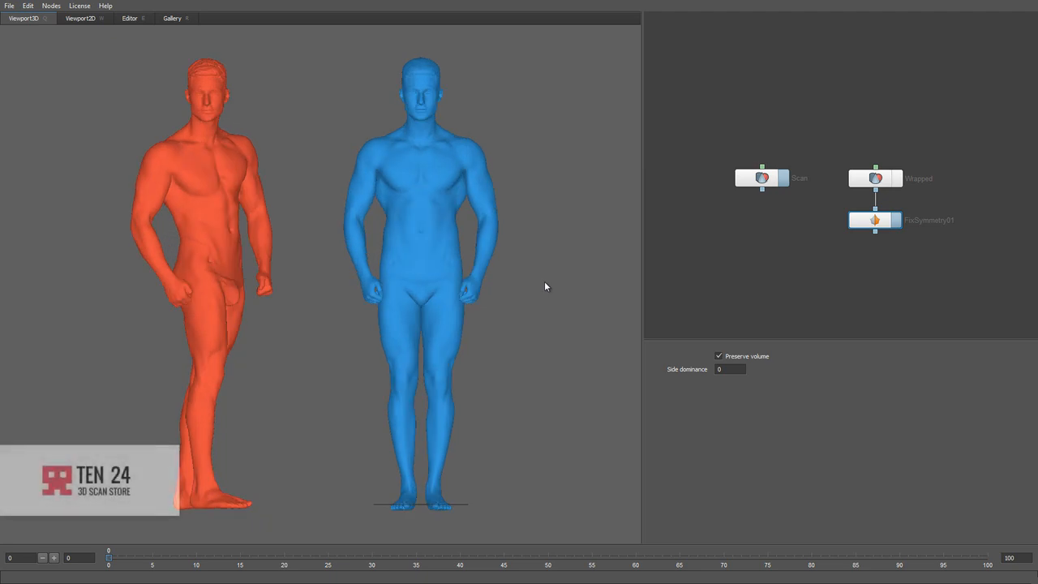